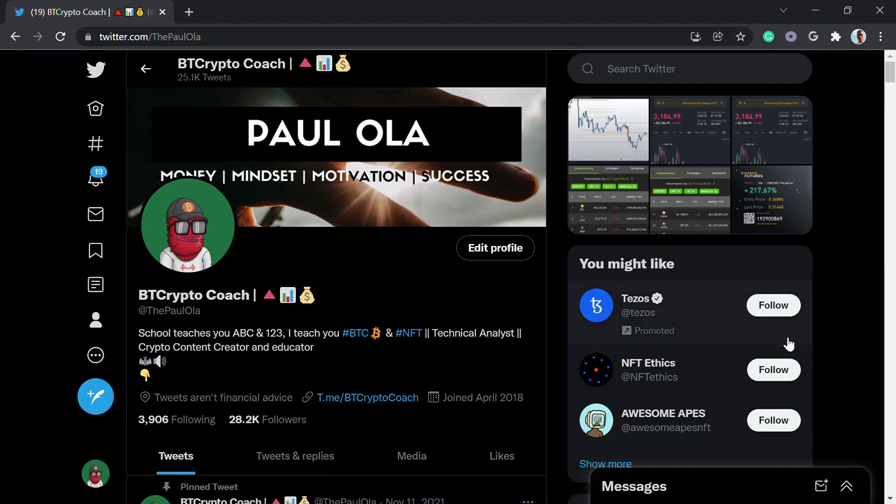
# Open a new browser tab beside the Twitter profile page
pyautogui.click(189, 12)
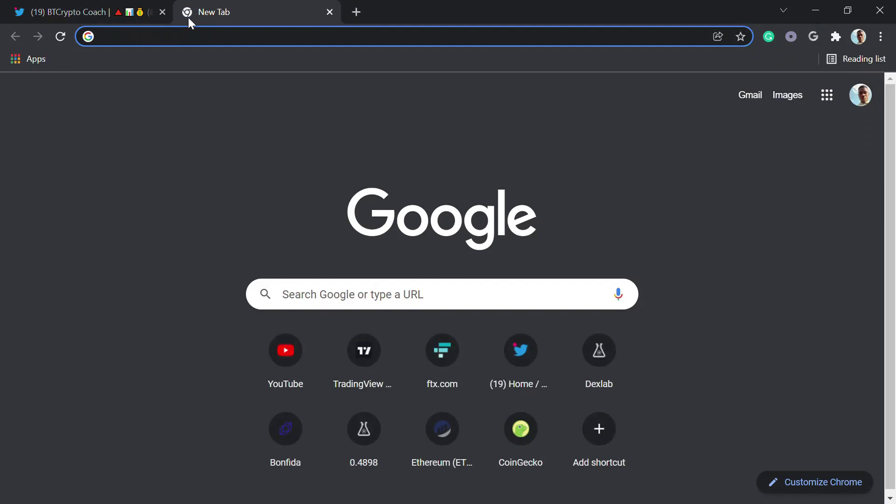
# Search Google for 'chrome extensions' from the new tab's address bar
pyautogui.write('chrome')
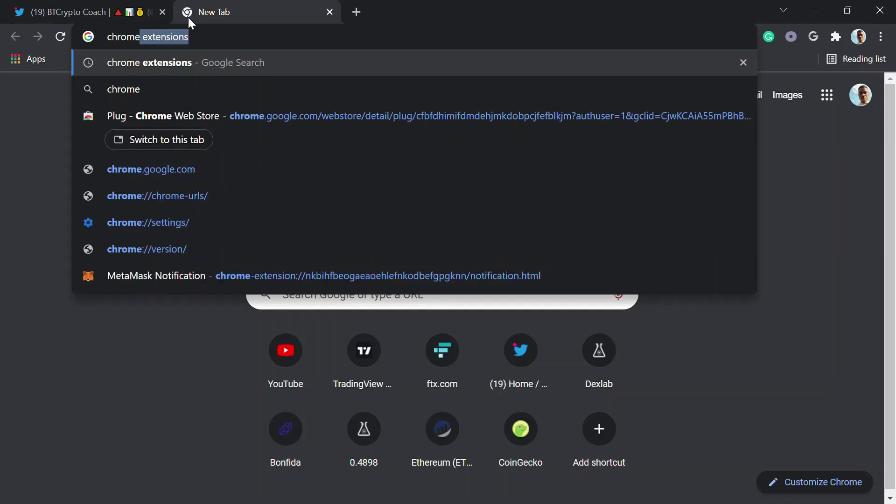
pyautogui.press('Return')
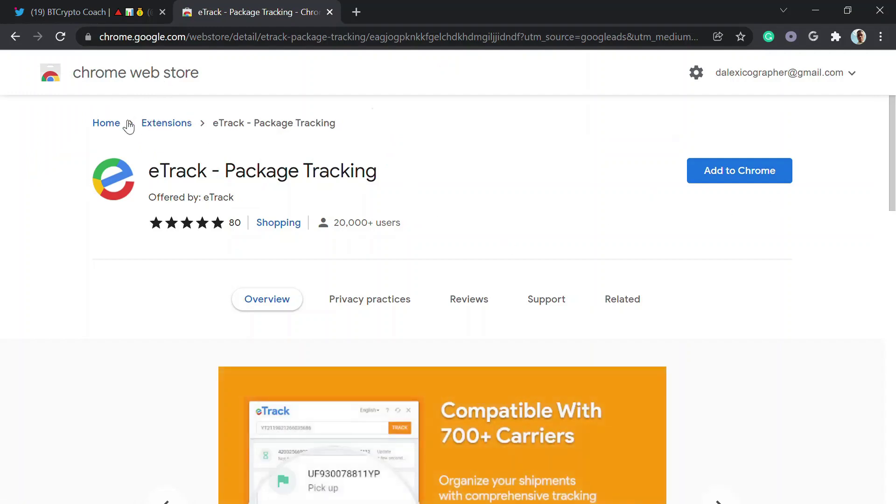
# Search the Web Store for 'plug' and add the Plug wallet extension to Chrome
pyautogui.click(173, 126)
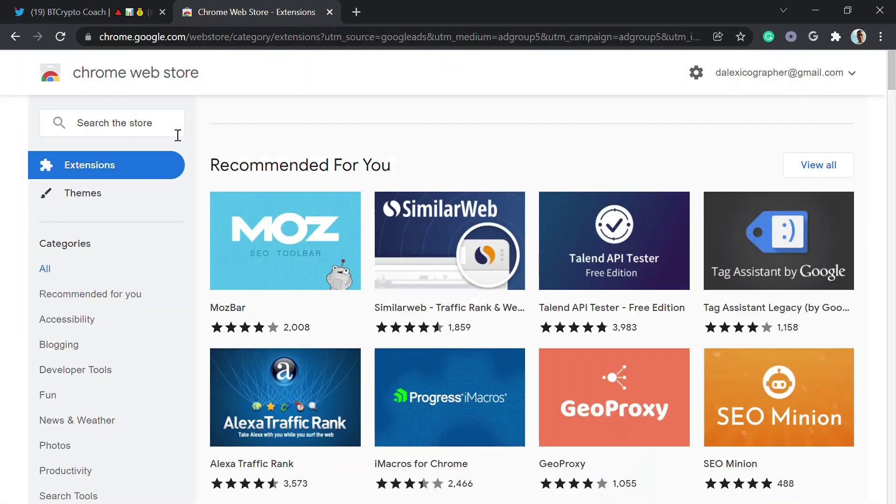
pyautogui.click(121, 124)
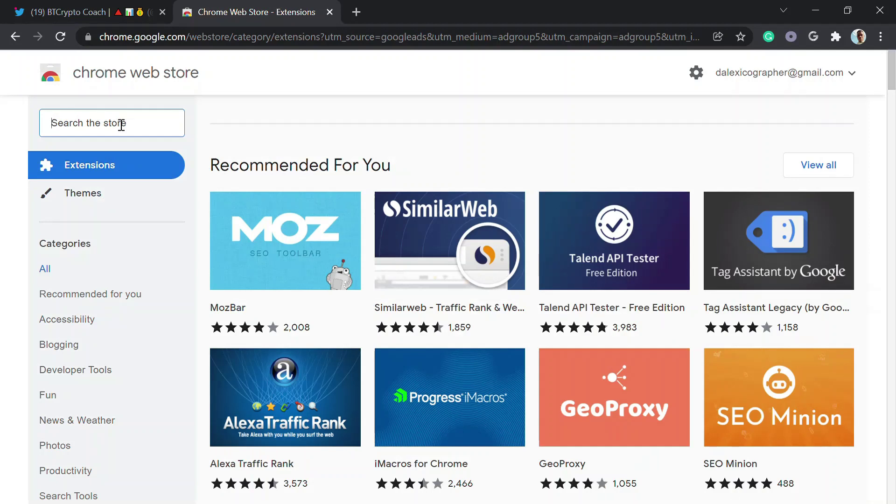
pyautogui.write('pl')
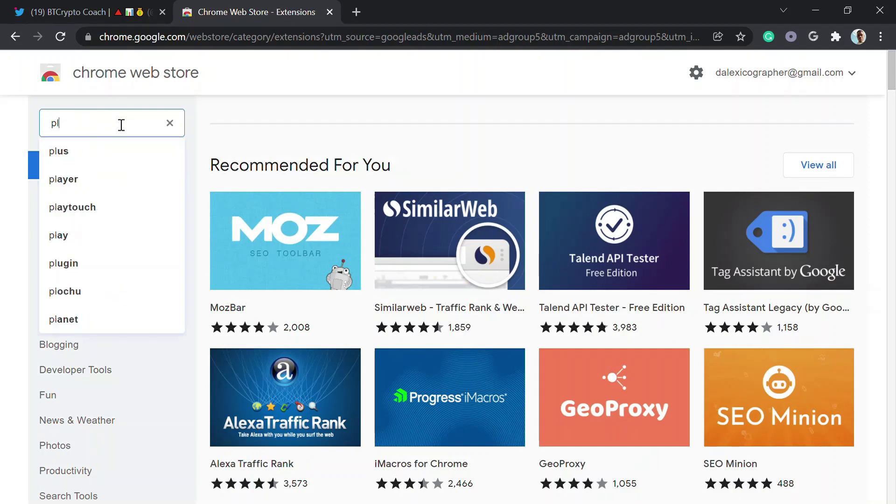
pyautogui.write('ug')
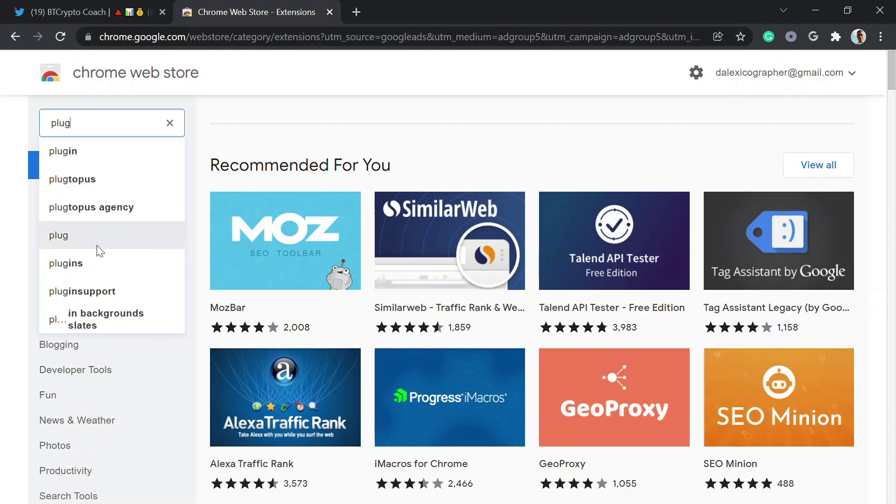
pyautogui.click(96, 242)
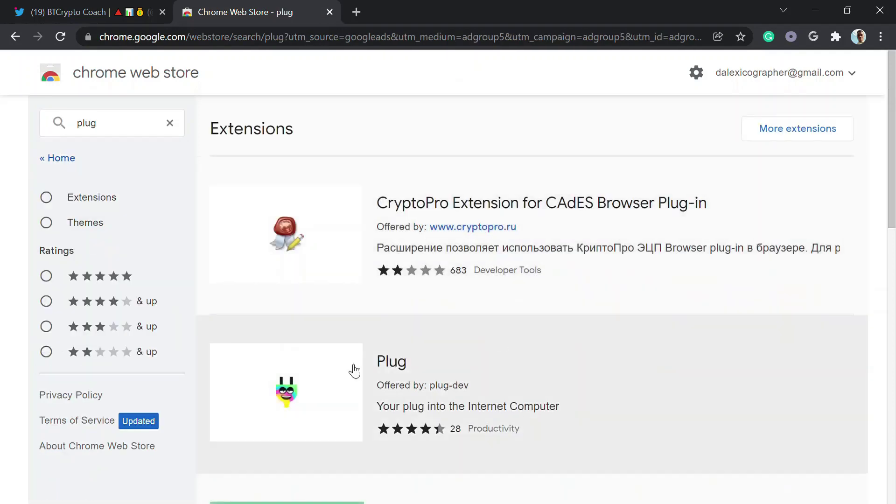
pyautogui.click(326, 384)
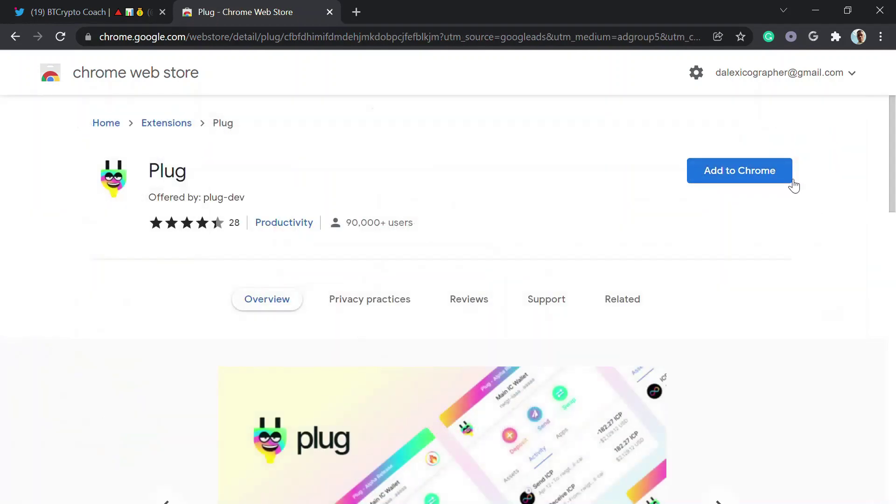
pyautogui.click(790, 180)
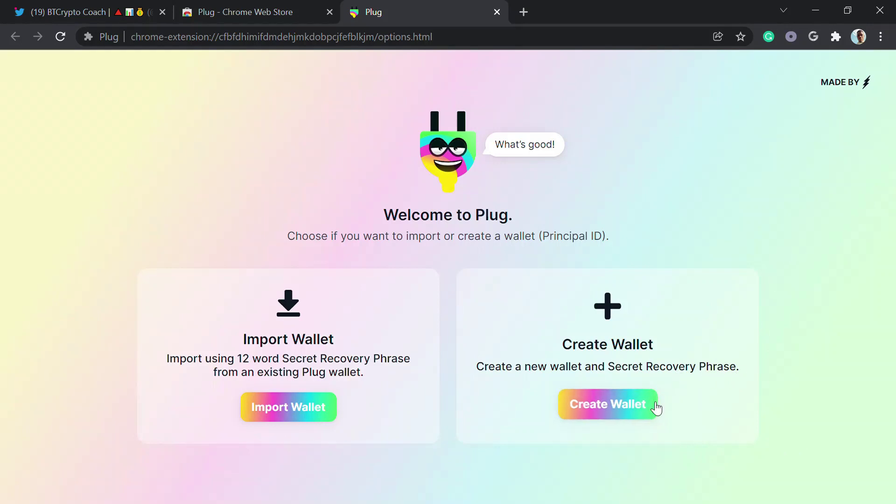
# Start creating a new Plug wallet and enter its password
pyautogui.click(655, 406)
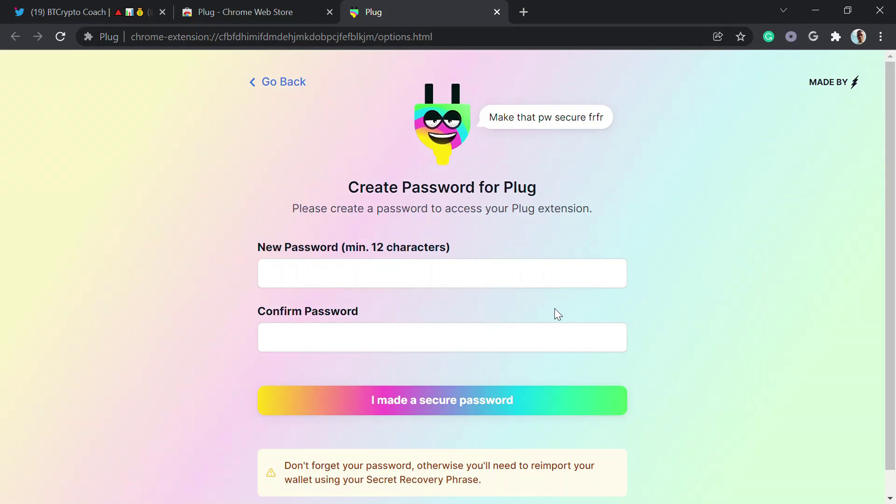
pyautogui.click(418, 280)
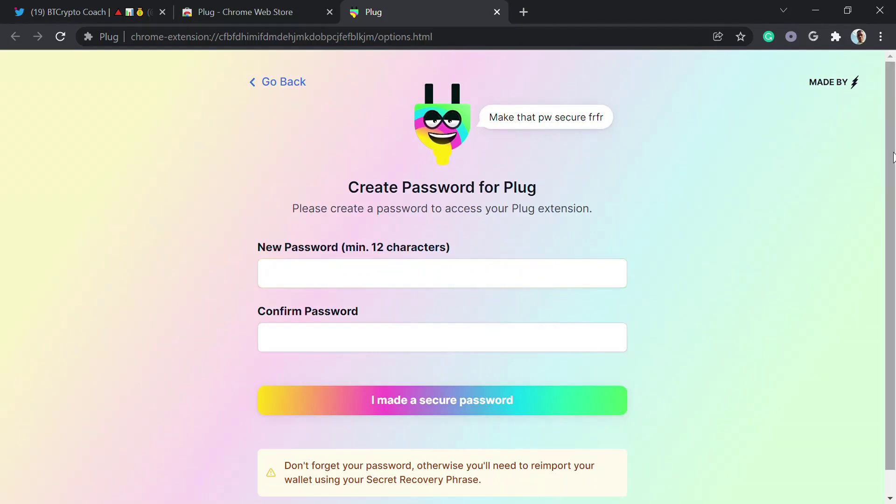
pyautogui.moveTo(893, 158); pyautogui.dragTo(893, 185)
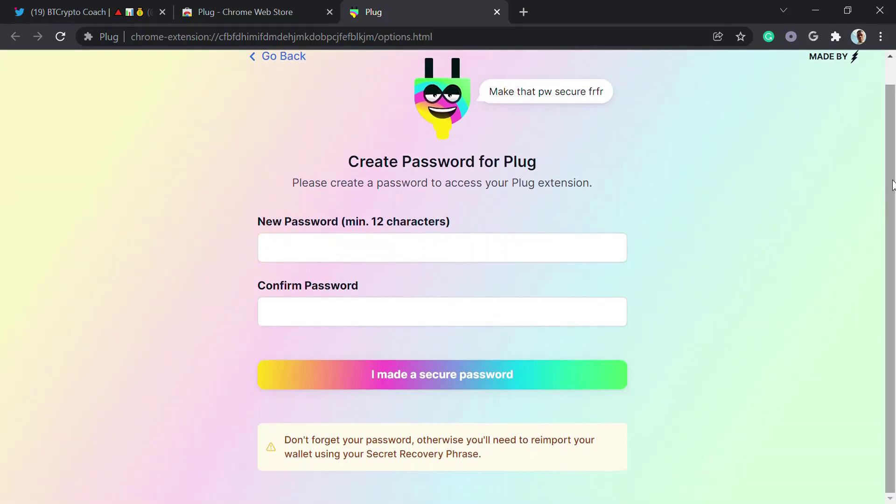
pyautogui.click(423, 256)
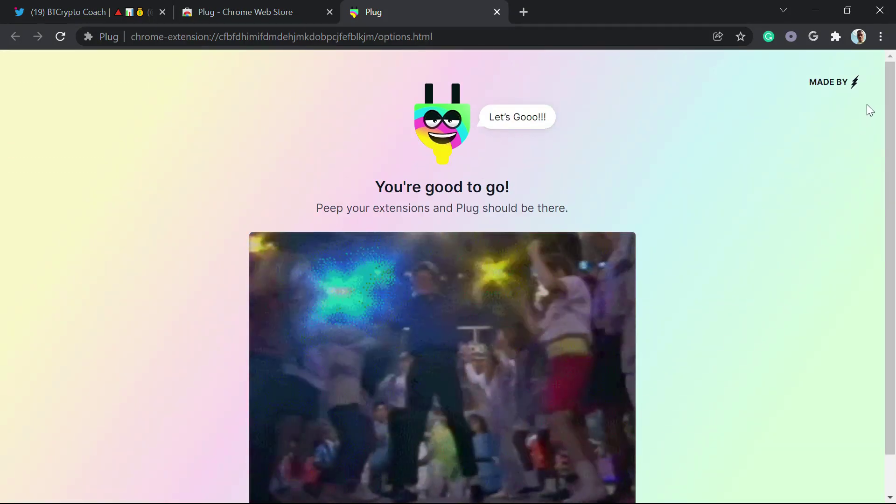
# Check Account 1's zero ICP, Cycles and Wrapped ICP balances in Plug, then open a new tab
pyautogui.click(832, 43)
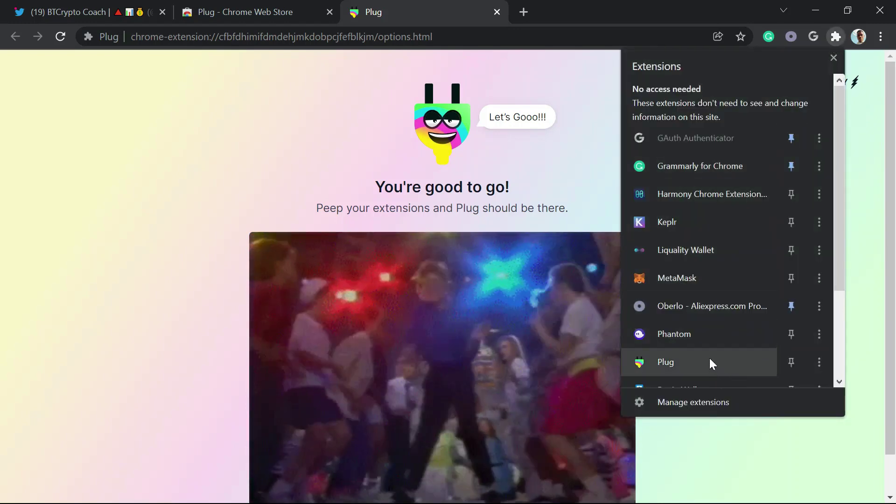
pyautogui.click(710, 362)
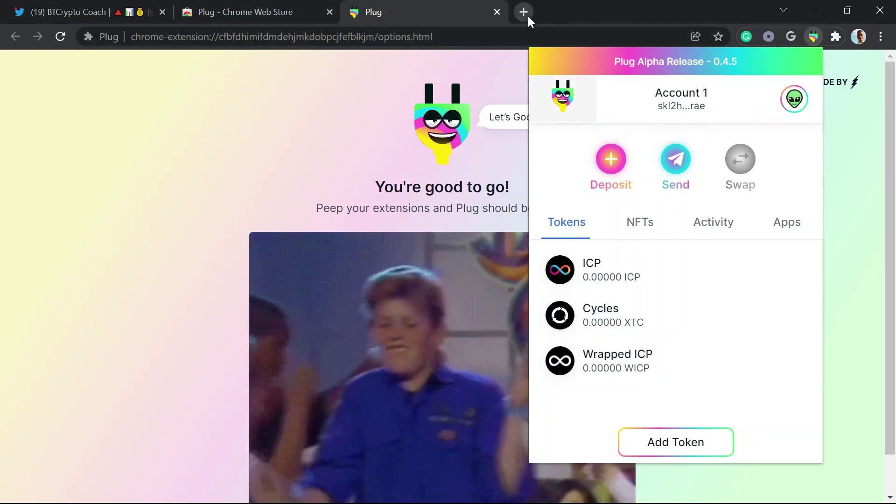
pyautogui.click(525, 15)
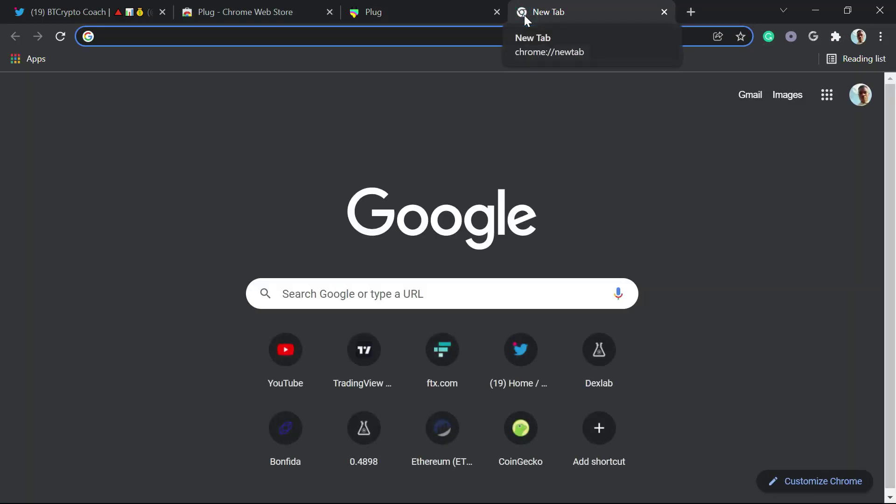
# Go to app-testnet.icnaming.com using the 'ic' address-bar suggestion
pyautogui.write('icp token')
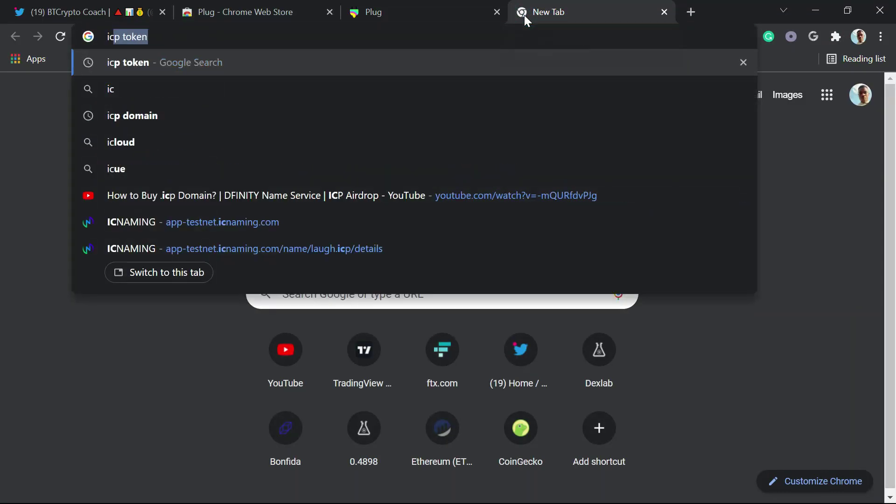
pyautogui.press('Up')
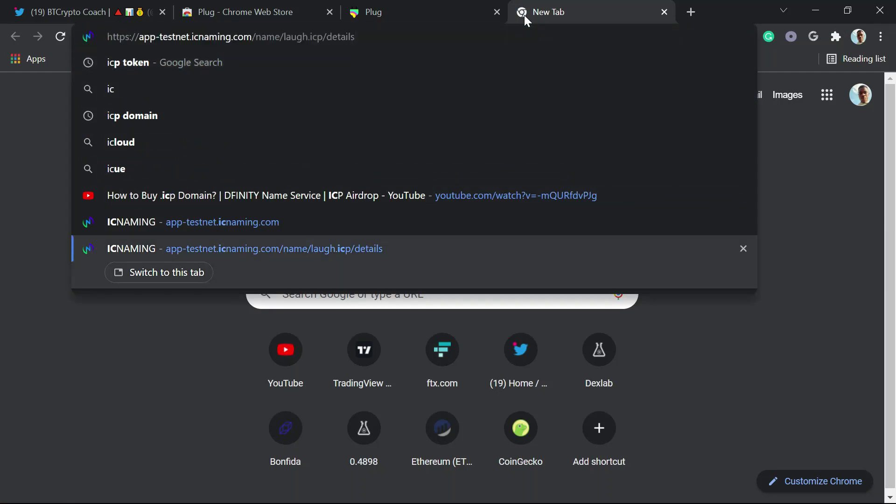
pyautogui.press('Up')
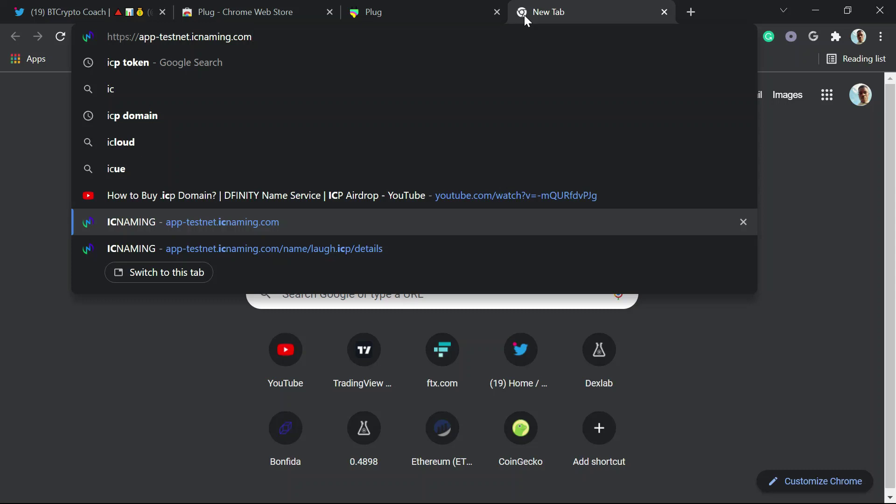
pyautogui.press('Return')
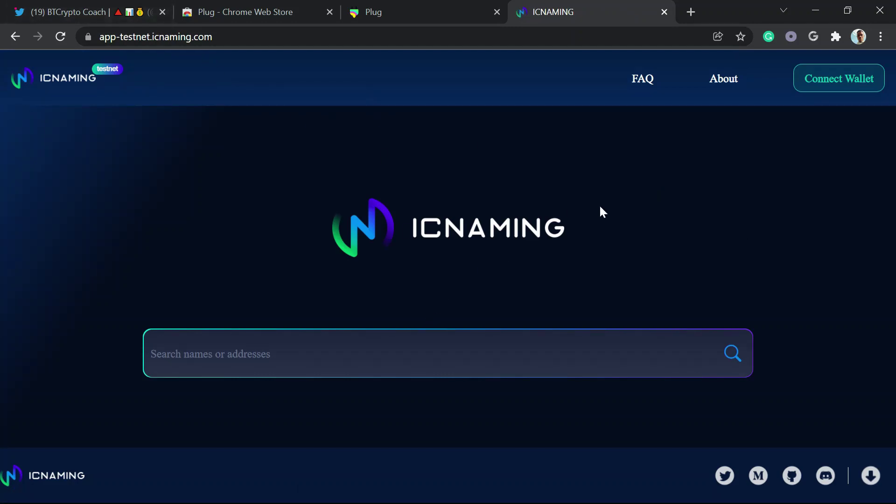
# Connect the Plug wallet to ICNAMING and allow its access request
pyautogui.click(837, 90)
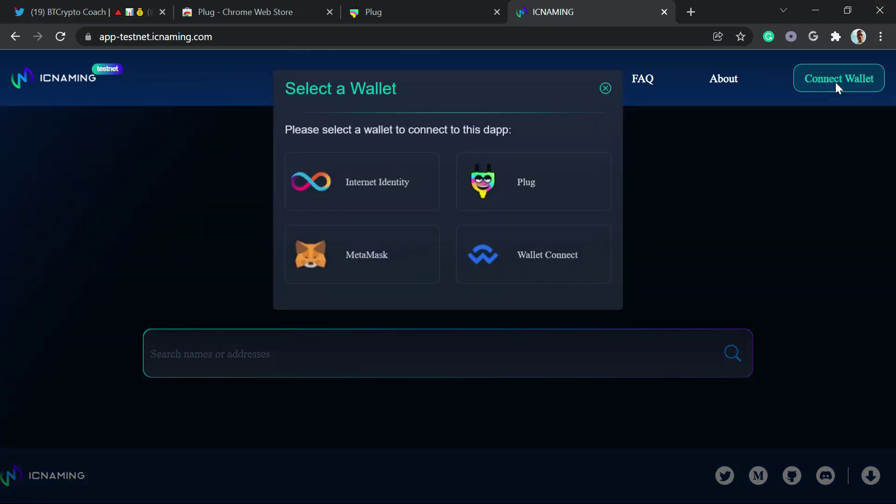
pyautogui.click(511, 188)
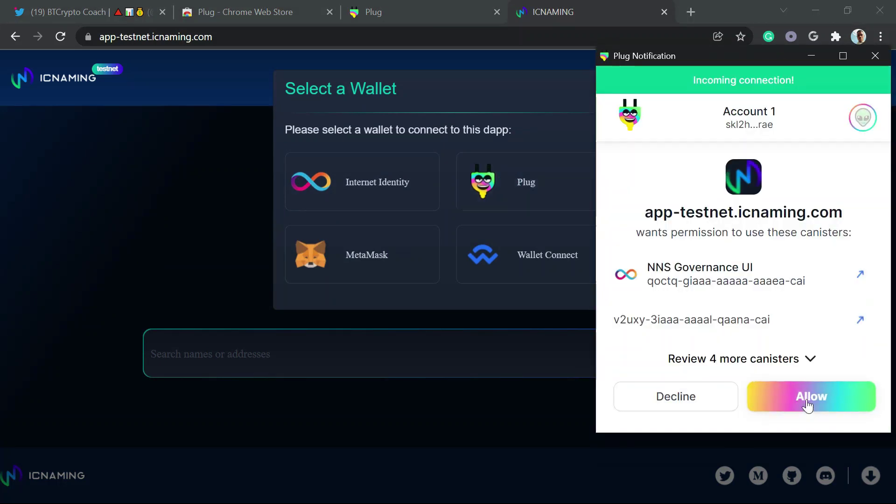
pyautogui.click(808, 405)
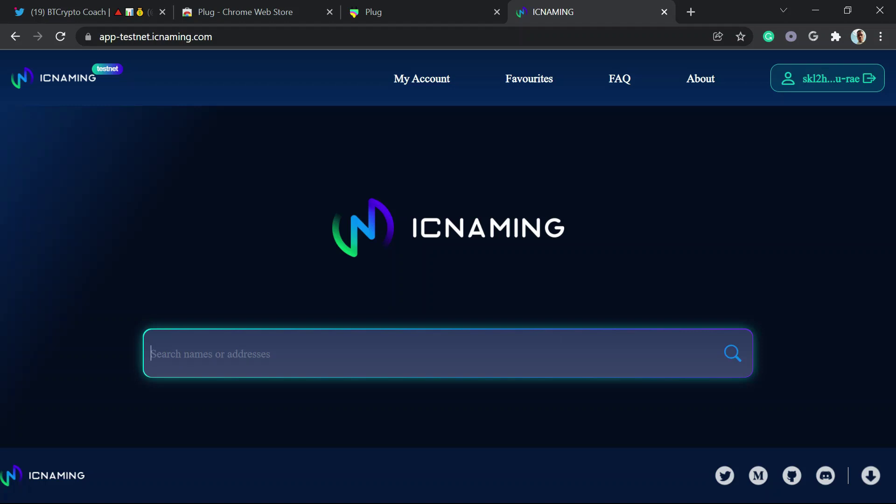
# Search 'twitter', find it taken, then search 'twitterng' and find it available
pyautogui.write('twit')
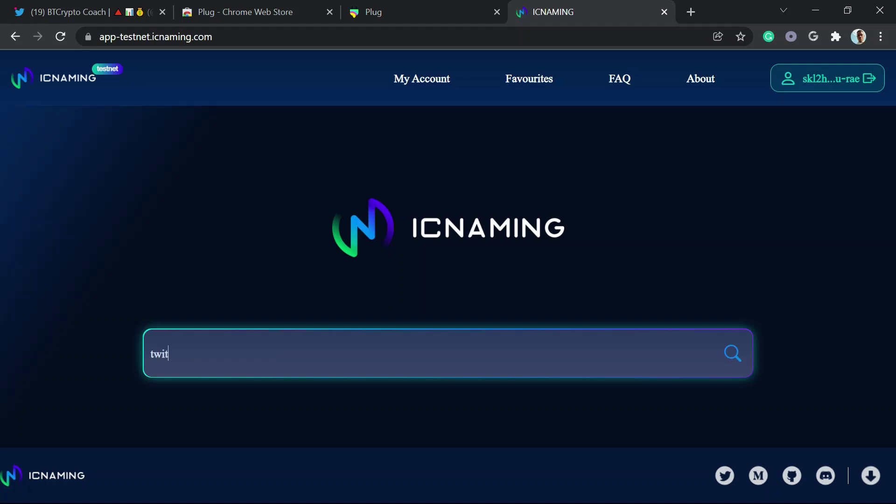
pyautogui.write('ter')
pyautogui.press('Return')
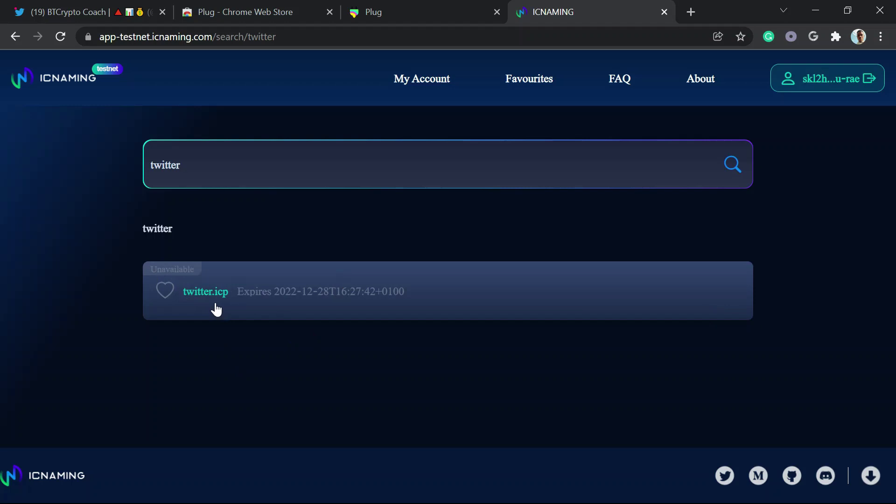
pyautogui.doubleClick(265, 168)
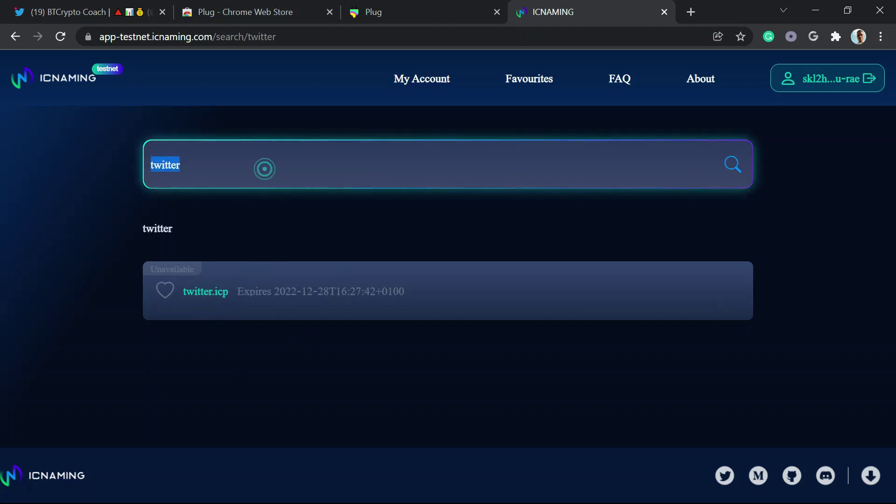
pyautogui.click(264, 168)
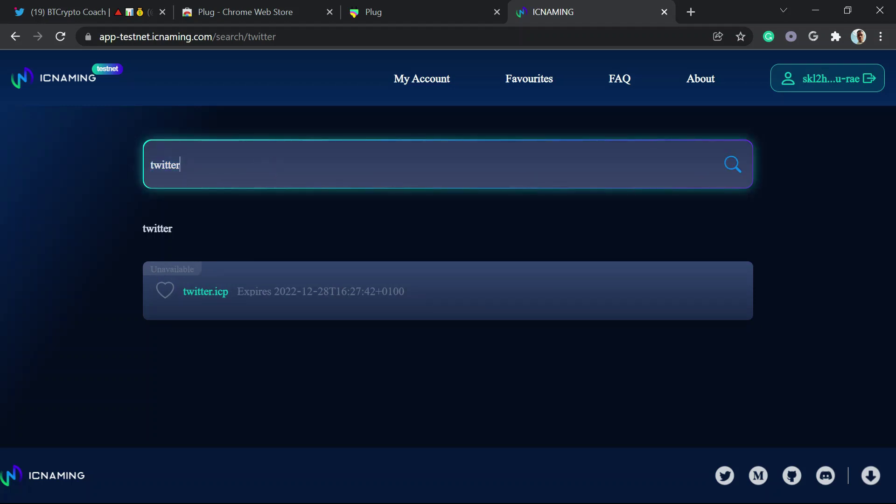
pyautogui.write('ng')
pyautogui.press('Return')
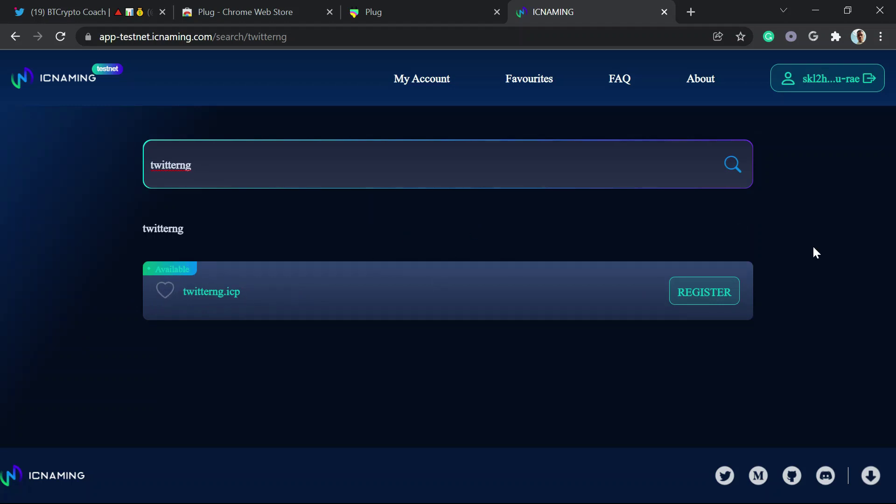
# Start registering twitterng.icp and submit the one-year registration request
pyautogui.click(730, 304)
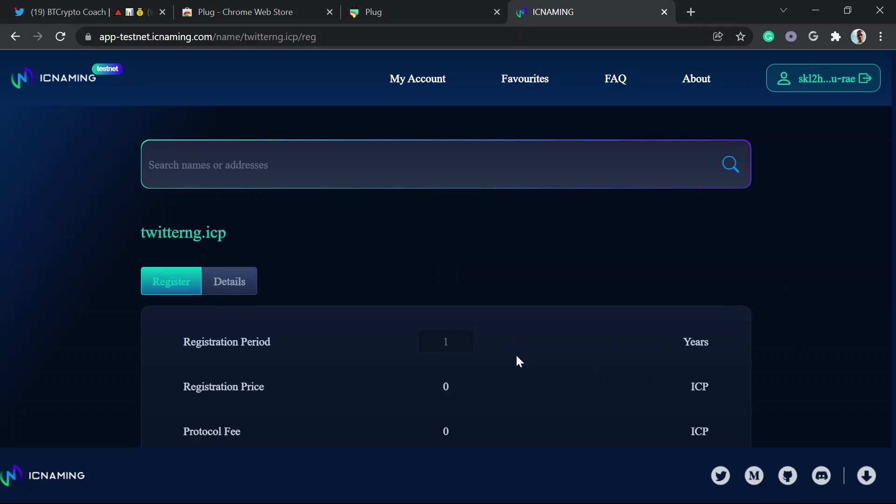
pyautogui.scroll(-1, 516, 355)
pyautogui.scroll(-2, 517, 360)
pyautogui.scroll(2, 517, 359)
pyautogui.scroll(-2, 517, 359)
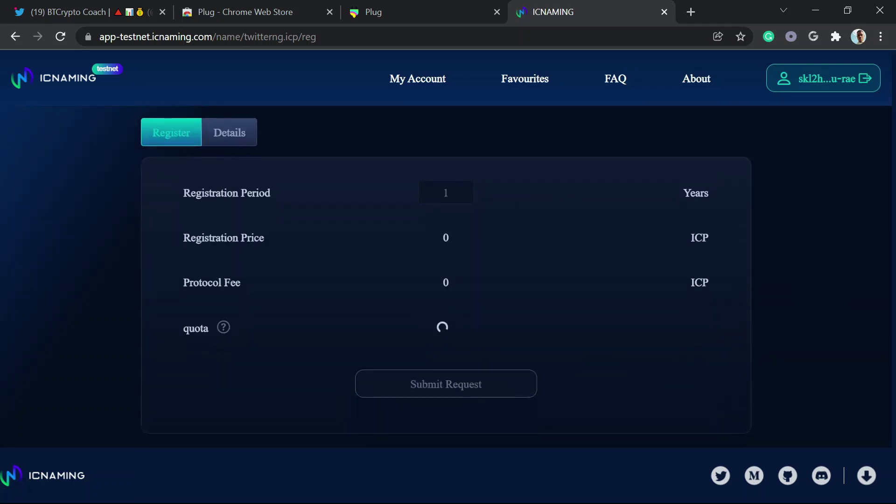
pyautogui.click(477, 400)
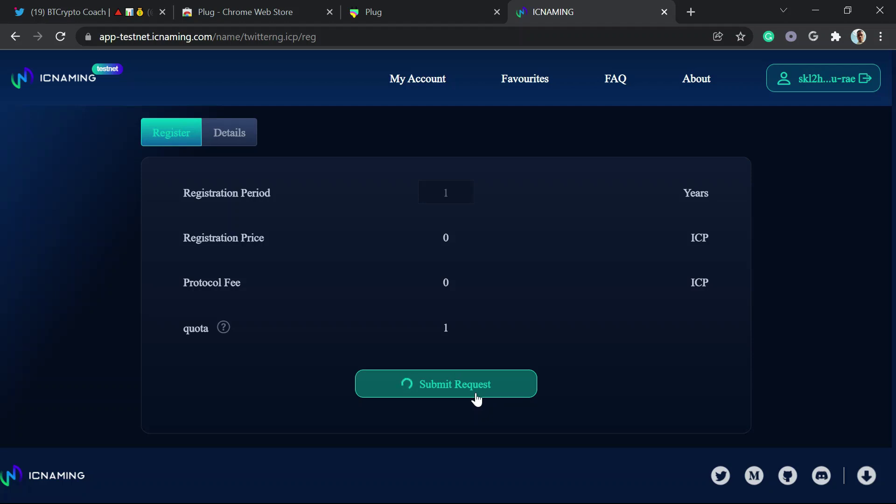
# Confirm the zero price and protocol fee, and check the Plug wallet balance
pyautogui.doubleClick(442, 237)
pyautogui.doubleClick(441, 283)
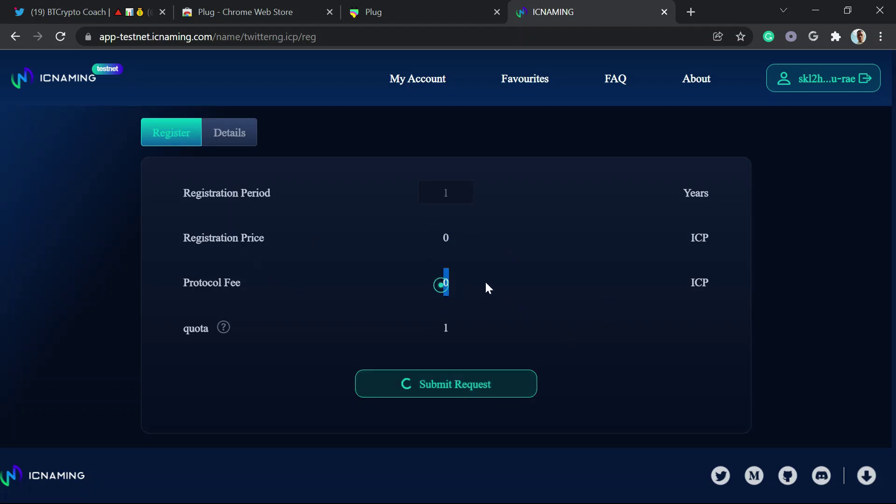
pyautogui.click(486, 283)
pyautogui.click(837, 36)
pyautogui.click(696, 303)
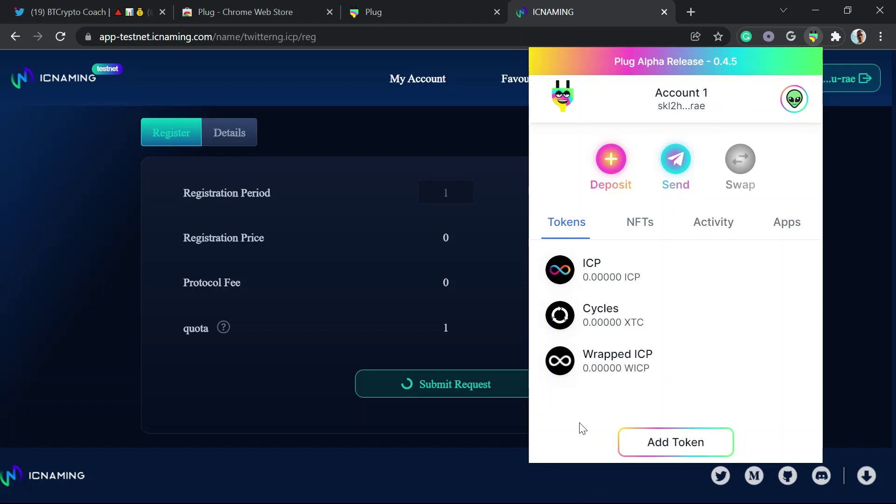
pyautogui.click(398, 425)
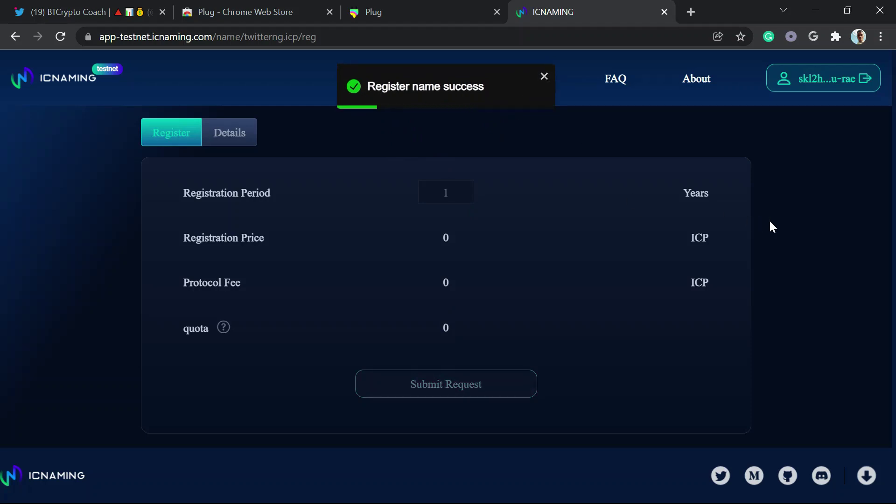
# Open My Account, compare the Registrant and Controller tabs, and select the account address
pyautogui.scroll(3, 2, 303)
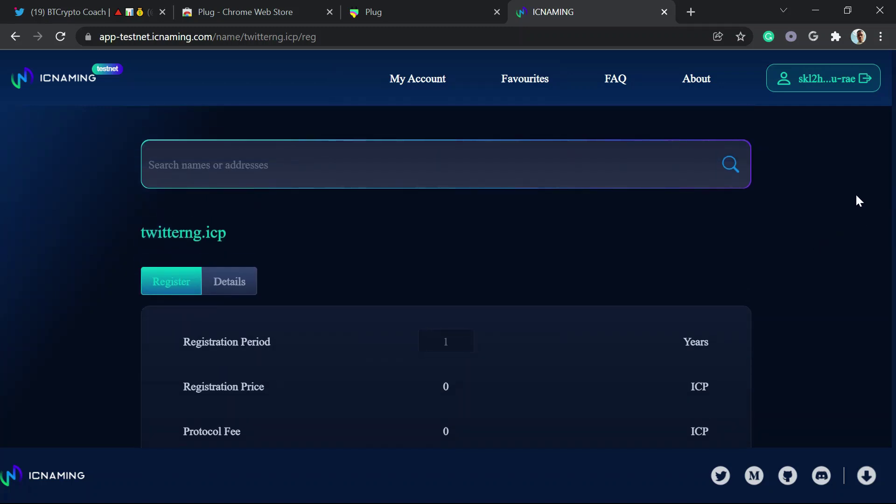
pyautogui.click(419, 85)
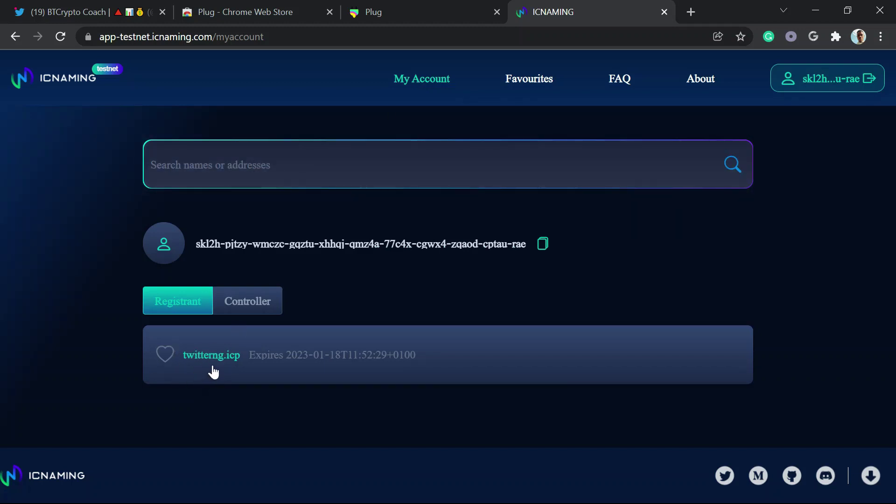
pyautogui.click(265, 306)
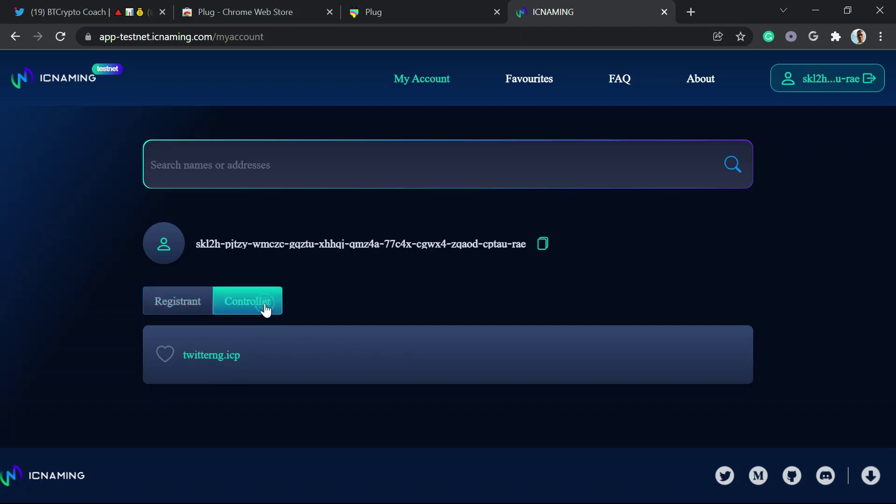
pyautogui.click(189, 306)
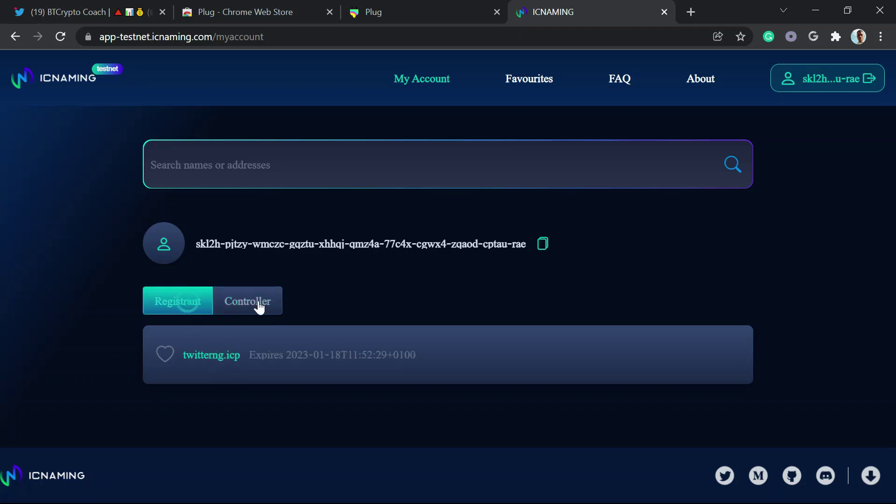
pyautogui.click(269, 307)
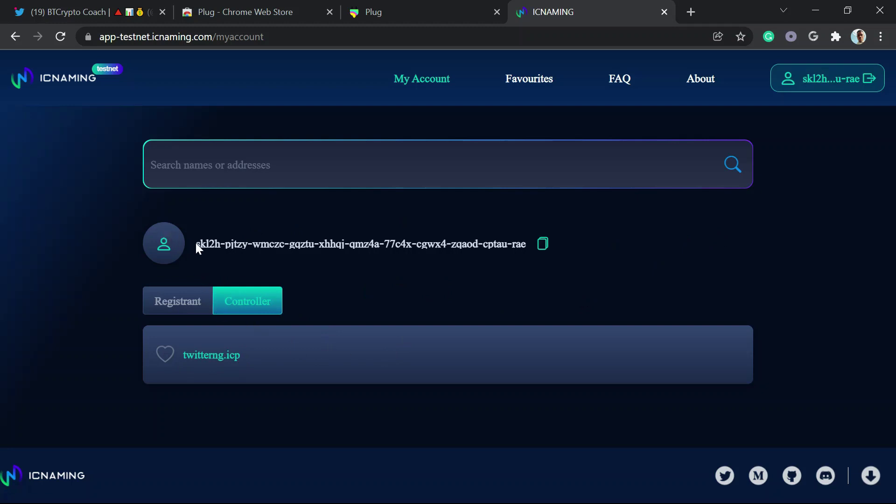
pyautogui.moveTo(196, 244); pyautogui.dragTo(576, 244)
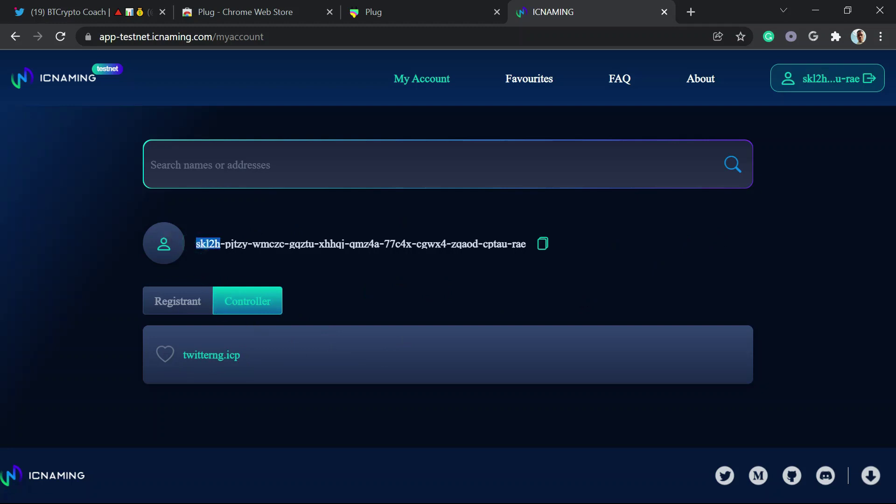
pyautogui.click(580, 241)
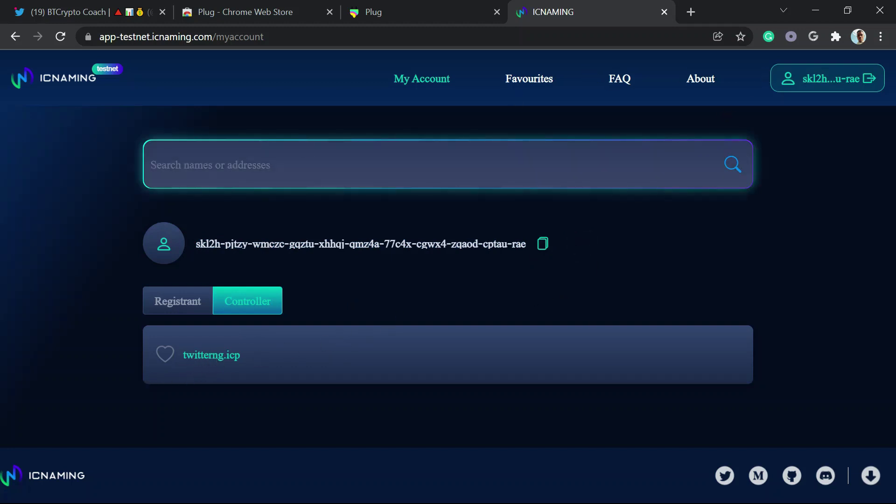
# Search ICNAMING for the name 'twitternaija'
pyautogui.click(310, 153)
pyautogui.write('twitter')
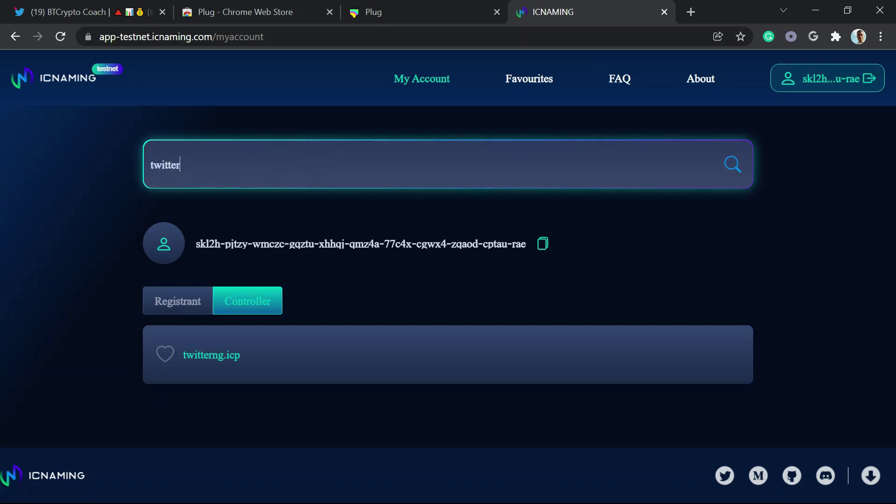
pyautogui.write('naija')
pyautogui.press('Return')
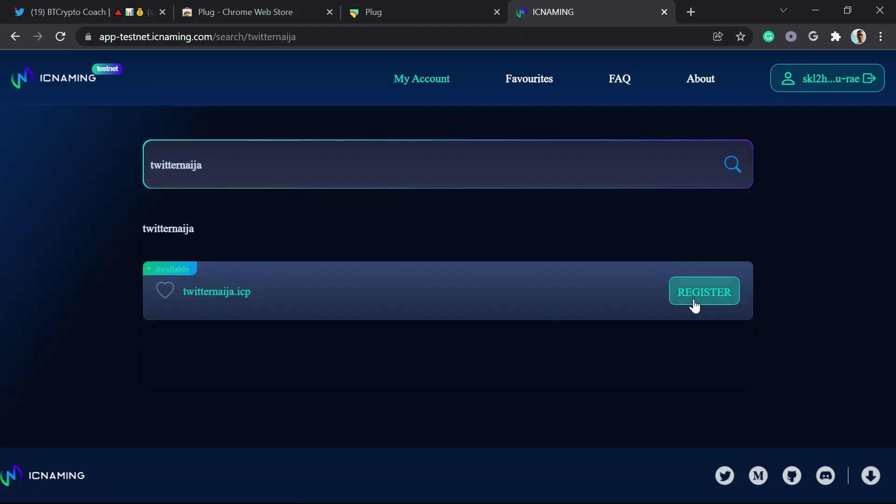
# Submit a one-year, zero-cost registration request for twitternaija.icp
pyautogui.click(694, 301)
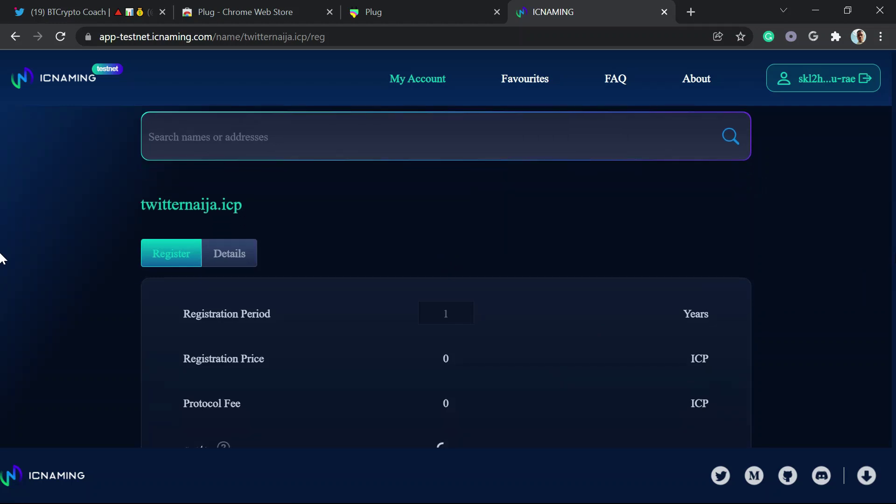
pyautogui.scroll(-3, 1, 256)
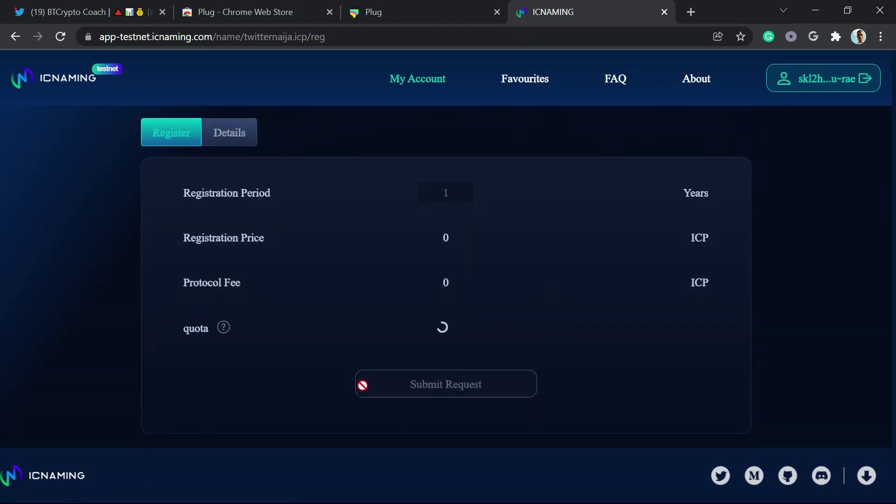
pyautogui.click(459, 398)
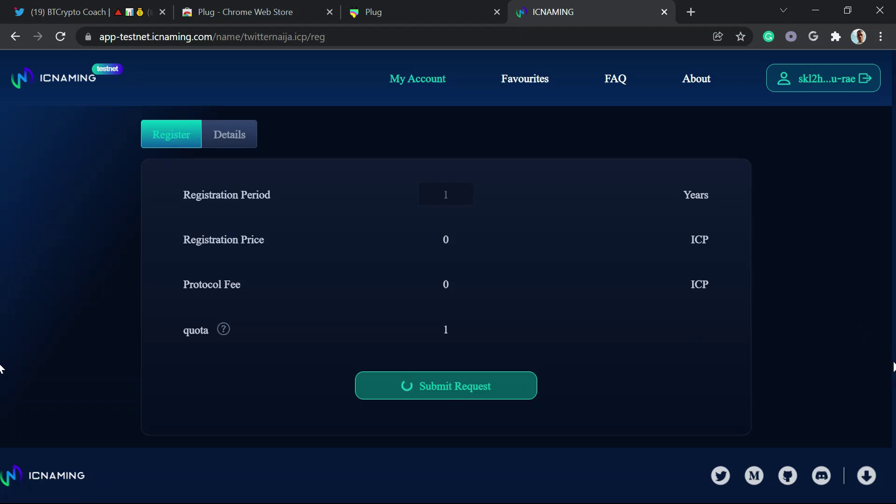
# Scroll the page to confirm twitternaija.icp registered successfully and the quota dropped to 0
pyautogui.scroll(1, 2, 357)
pyautogui.scroll(2, 1, 290)
pyautogui.scroll(-3, 892, 310)
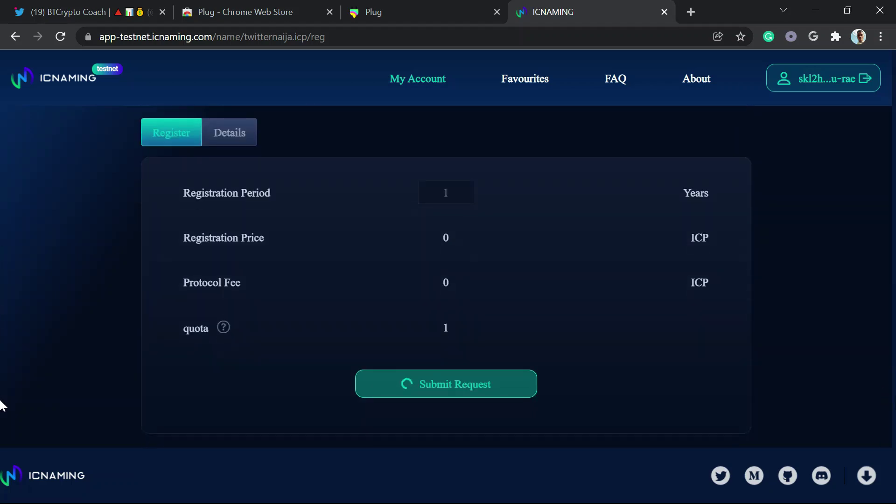
pyautogui.scroll(1, 2, 374)
pyautogui.scroll(3, 2, 303)
pyautogui.scroll(-1, 2, 318)
pyautogui.scroll(-2, 894, 336)
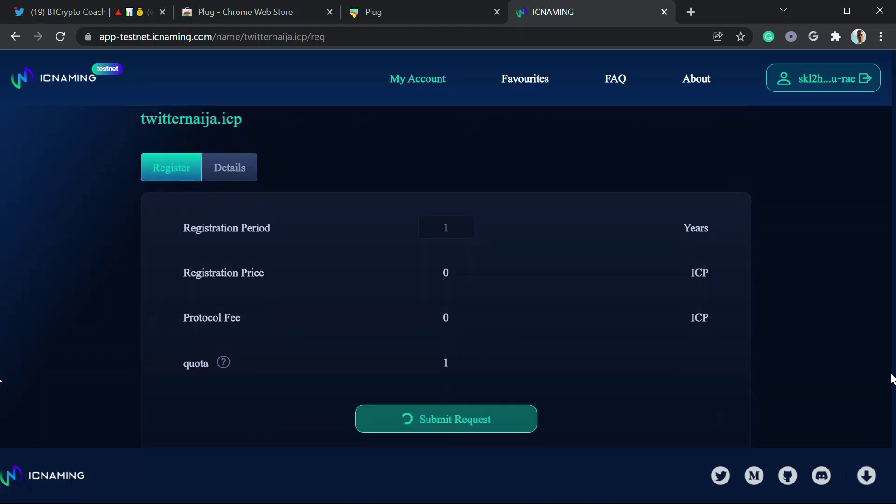
pyautogui.scroll(1, 892, 379)
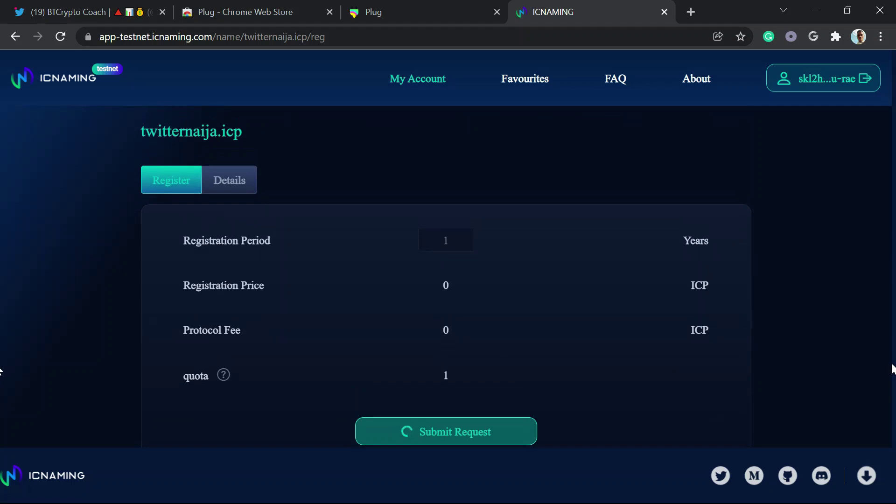
pyautogui.scroll(-1, 893, 380)
pyautogui.scroll(-1, 892, 382)
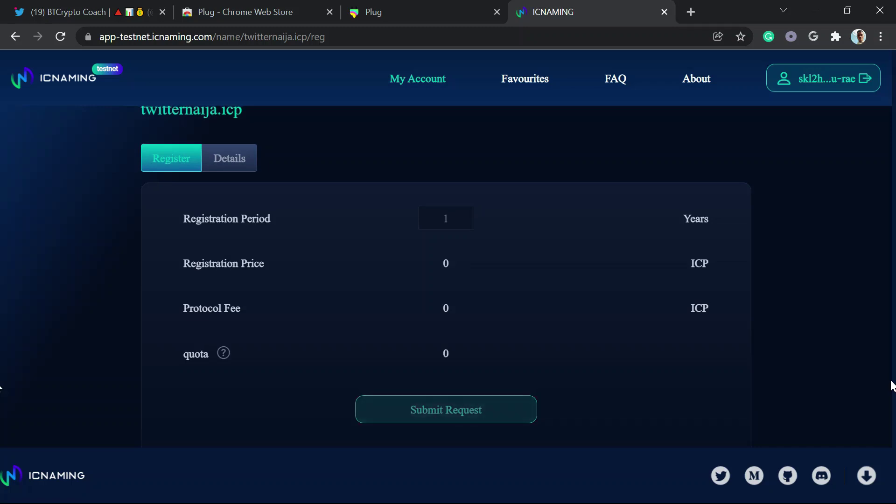
pyautogui.scroll(3, 892, 374)
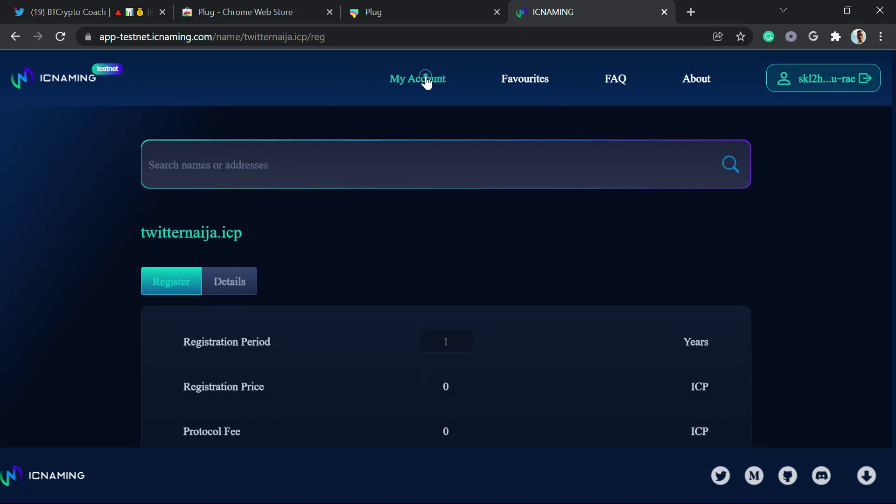
# Go to My Account to see the registered twitternaija.icp and twitterng.icp names
pyautogui.click(427, 81)
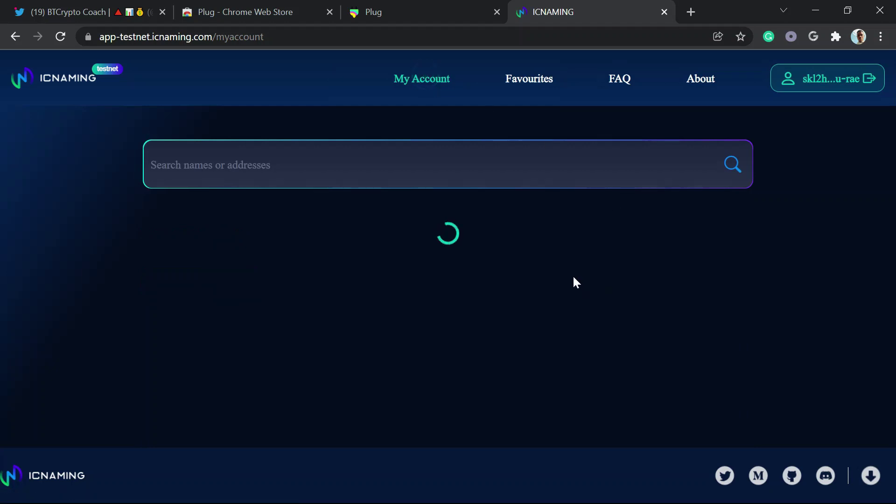